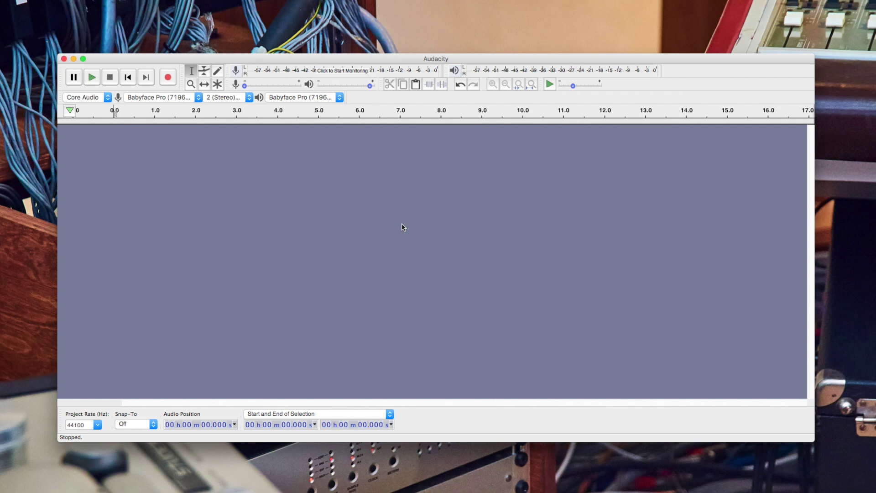
- In Devices preferences, keep Babyface Pro for recording and playback, with 2 recording channels
key("super+comma")
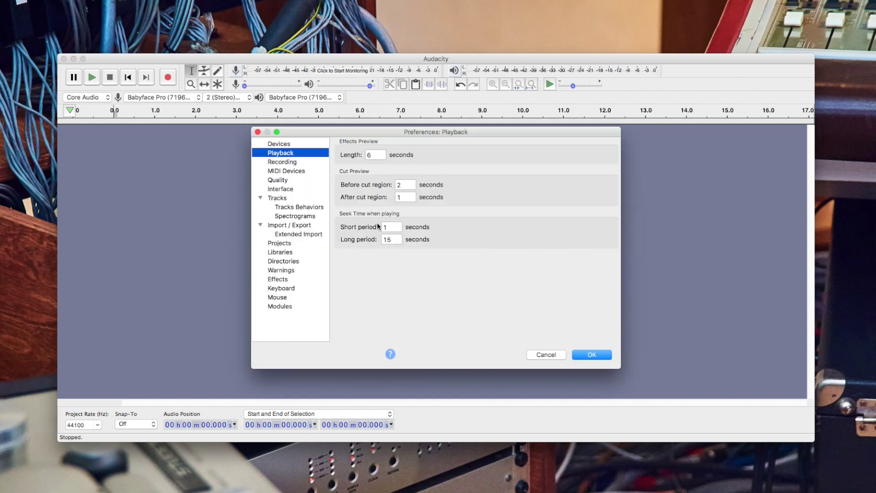
left_click(284, 145)
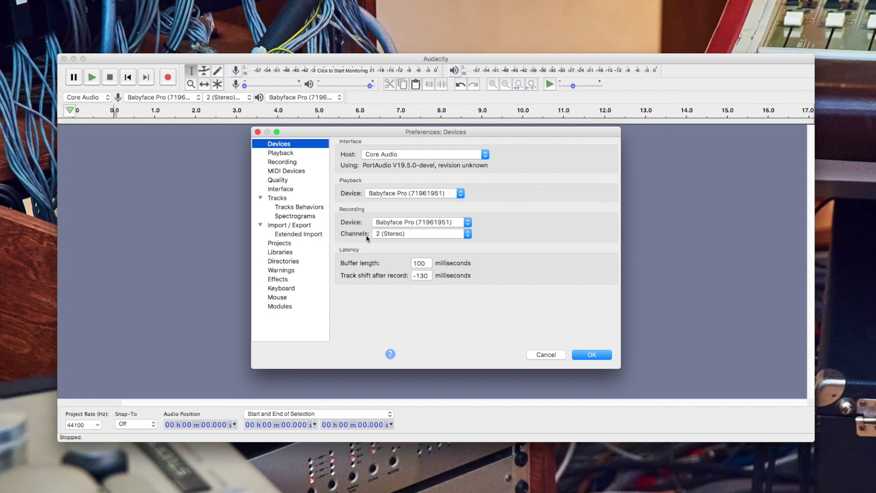
left_click(390, 223)
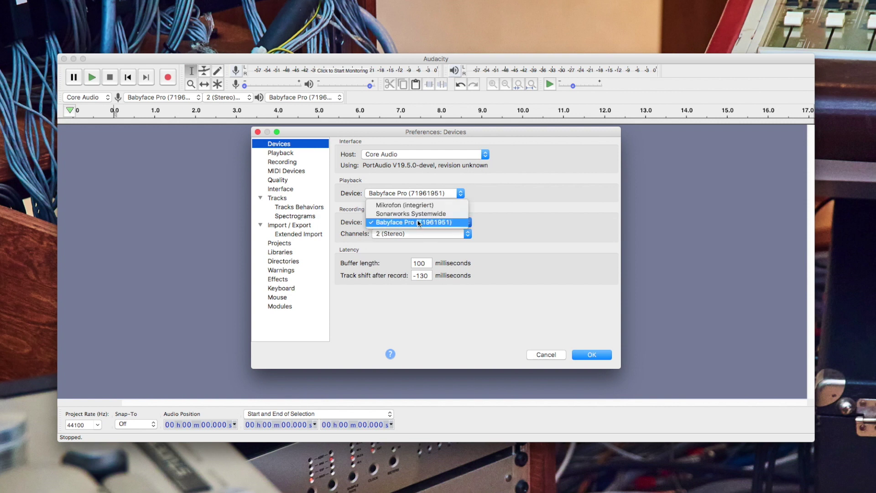
left_click(418, 222)
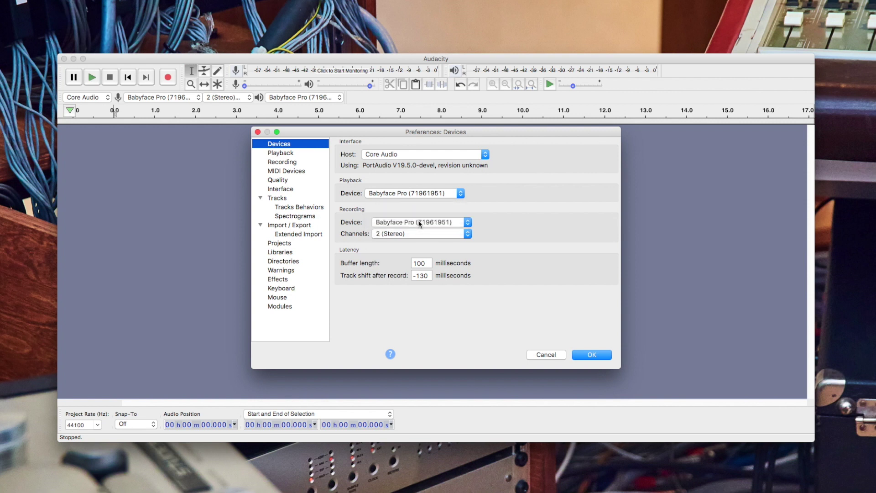
left_click(420, 234)
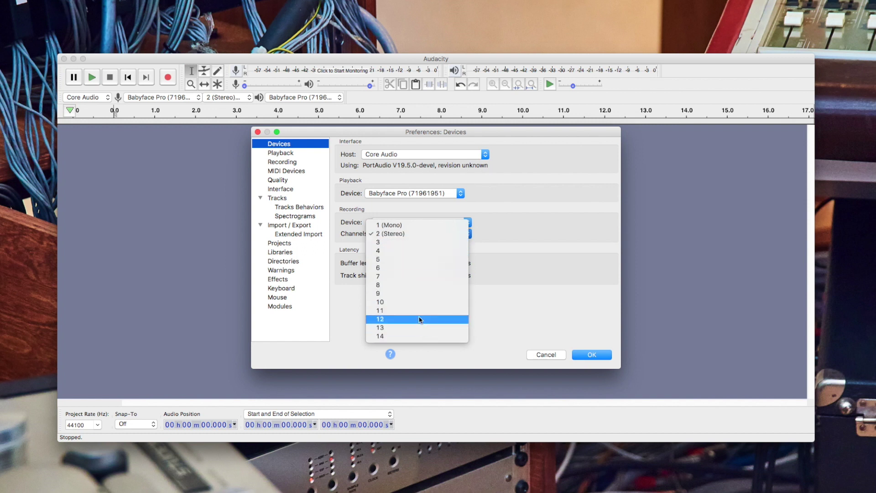
left_click(417, 234)
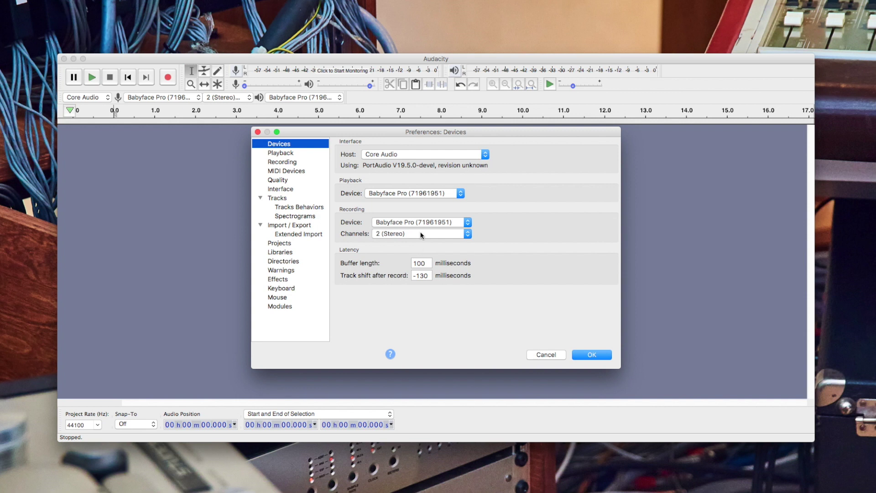
left_click(420, 193)
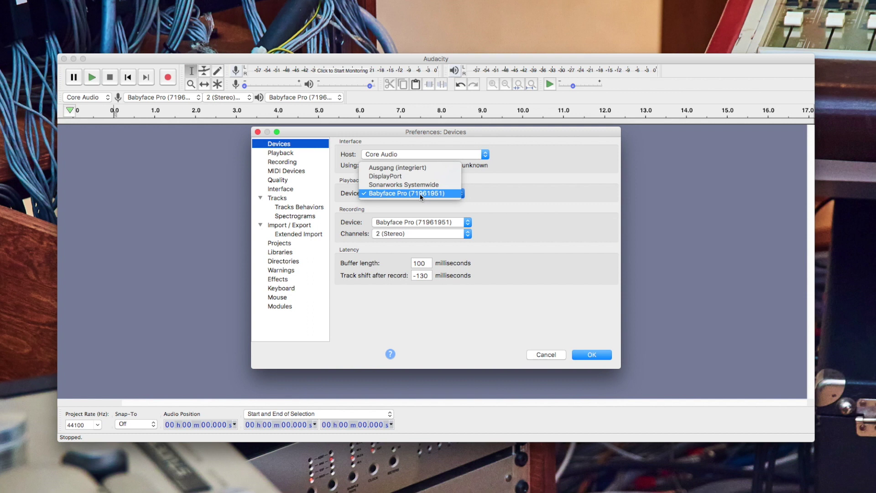
left_click(419, 194)
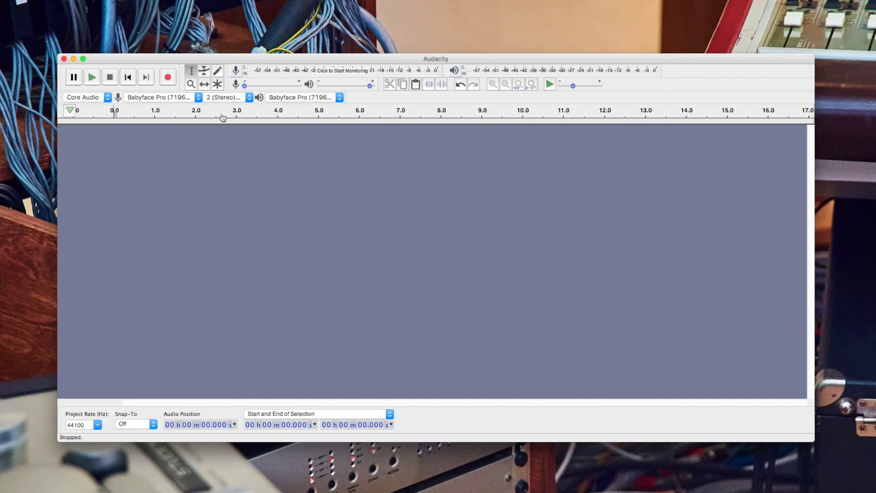
- Confirm in the toolbar that Babyface Pro records on 2 stereo channels
left_click(163, 97)
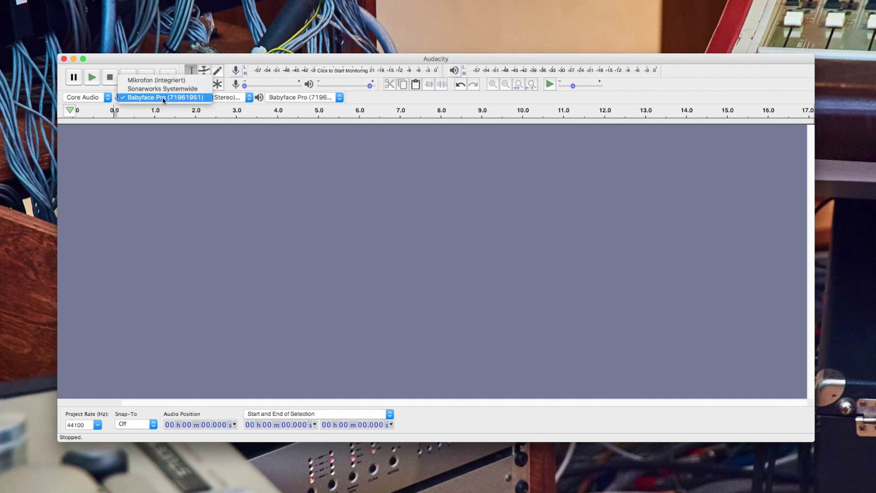
left_click(162, 97)
left_click(212, 99)
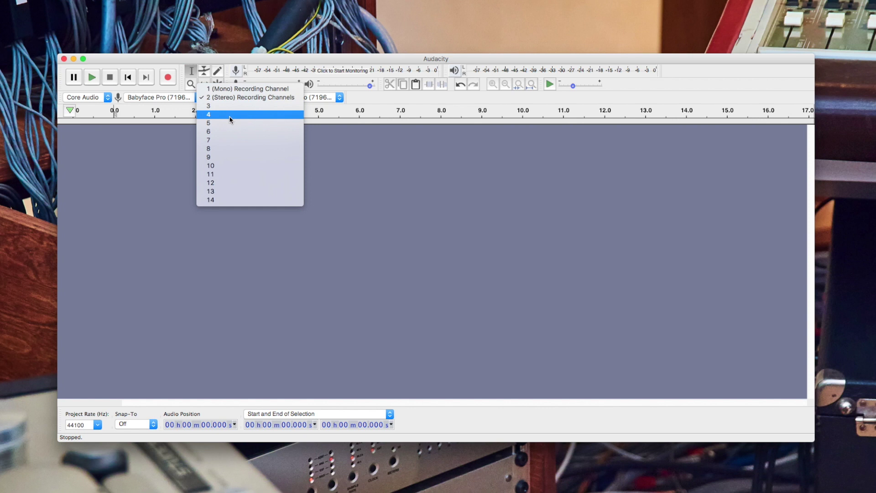
left_click(236, 98)
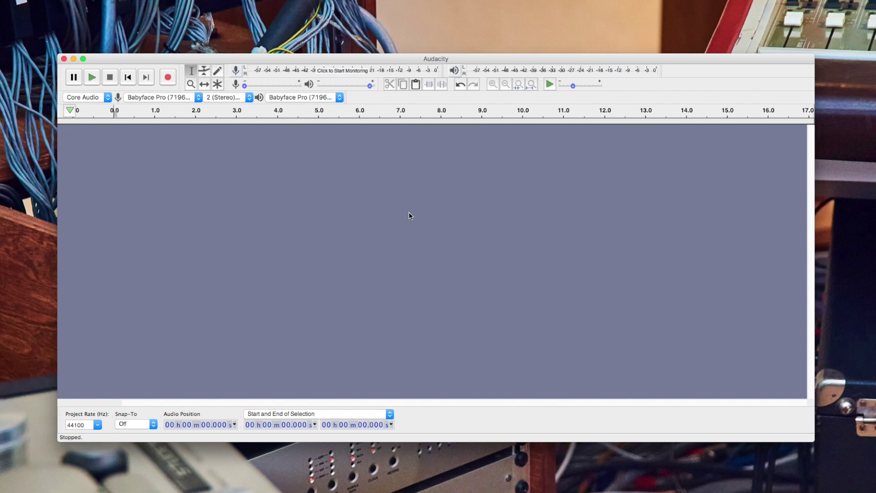
- Set the real-time sample rate converter to Best Quality (Slowest) and apply the preferences
key("super+comma")
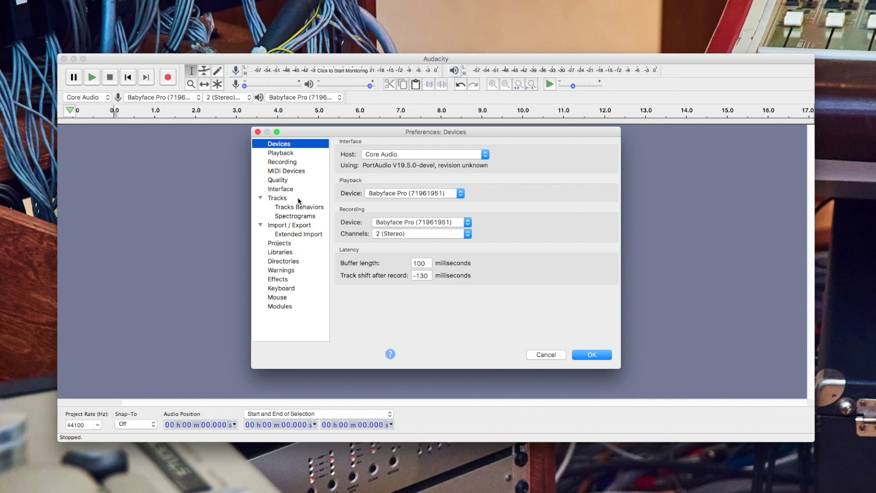
left_click(284, 181)
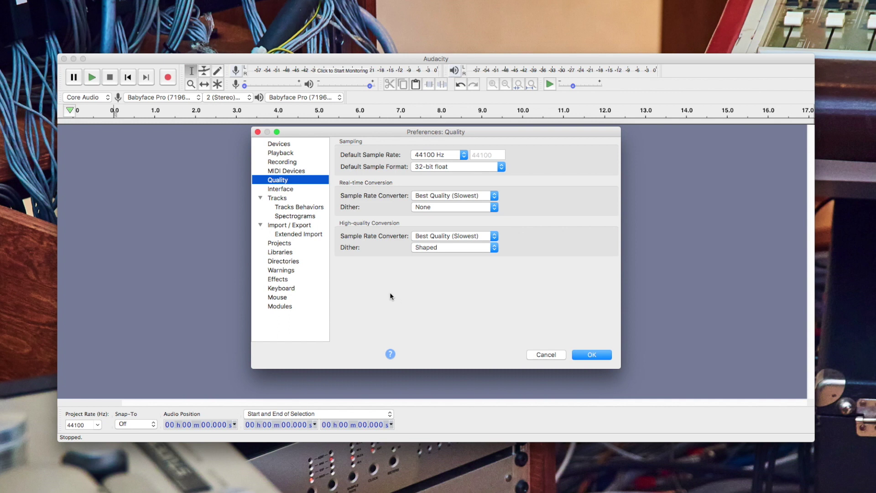
left_click(414, 196)
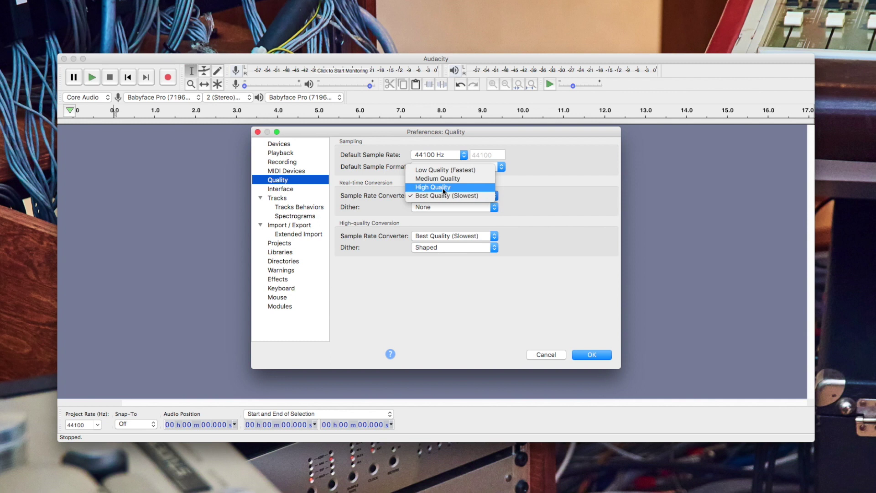
left_click(442, 188)
left_click(437, 196)
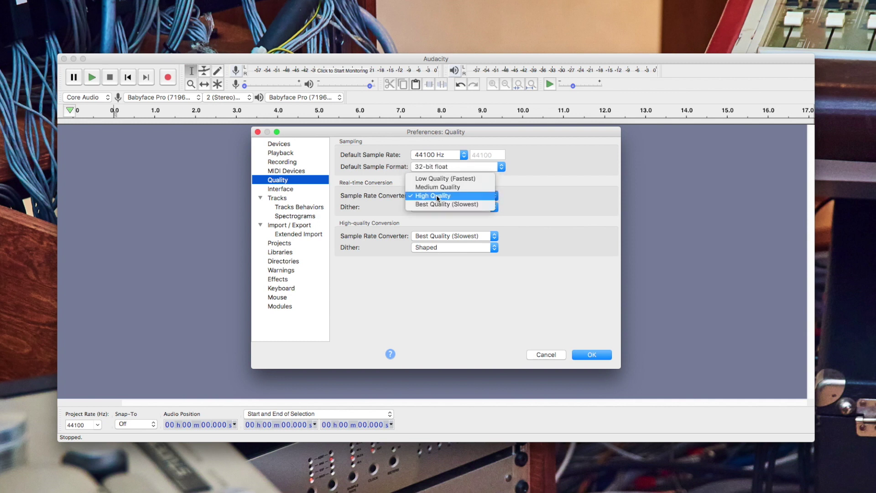
left_click(438, 204)
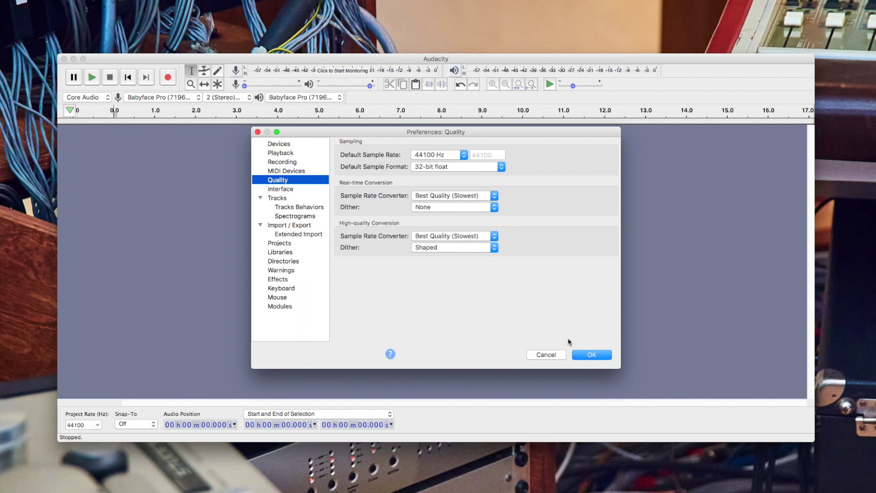
left_click(580, 356)
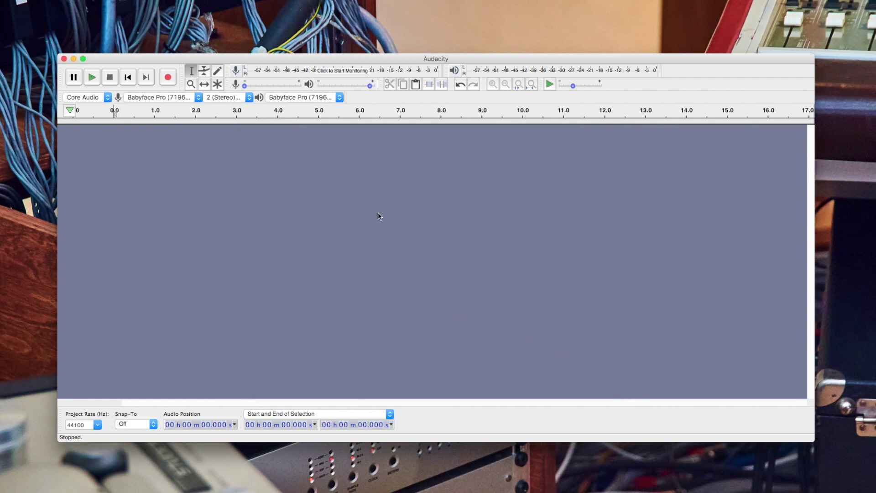
- Change Recording Channels to 12 in Devices preferences and verify 12 in the toolbar
key("shift")
key("super+comma")
left_click(284, 145)
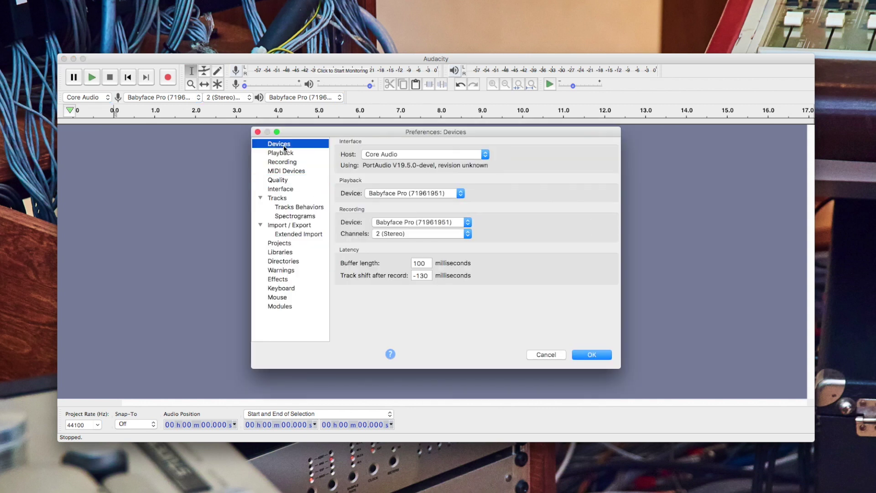
left_click(406, 234)
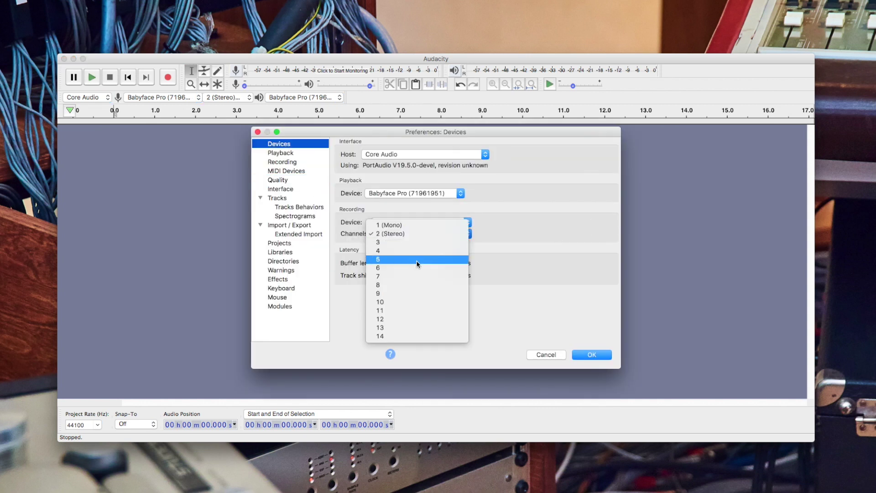
left_click(412, 320)
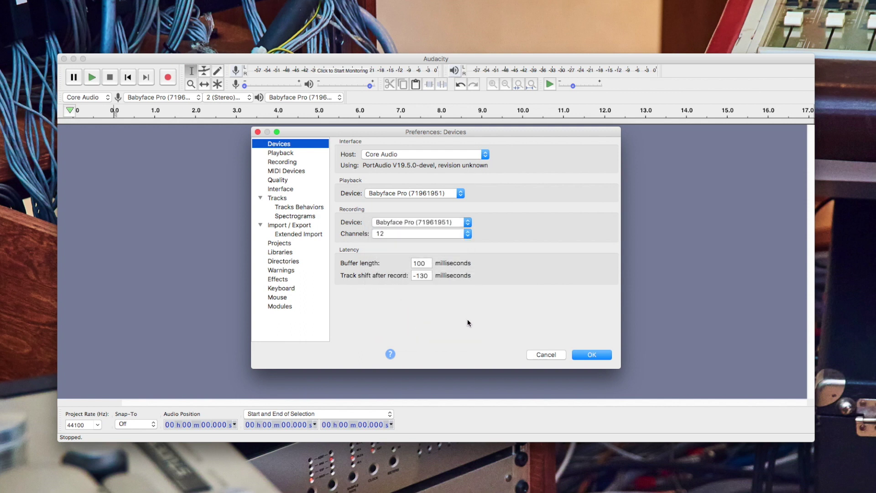
left_click(589, 354)
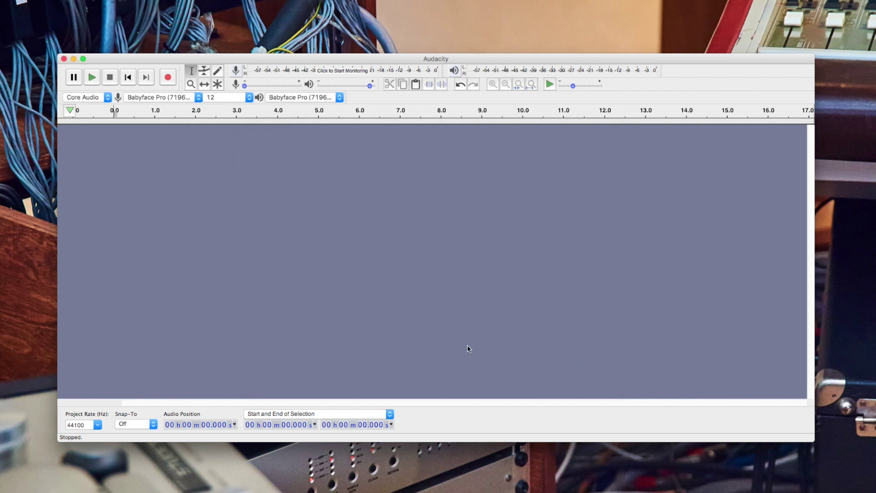
left_click(229, 99)
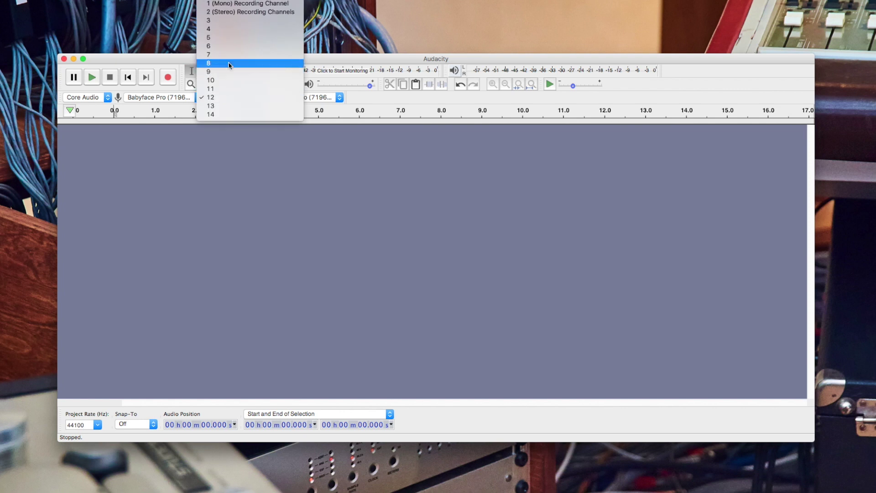
left_click(235, 97)
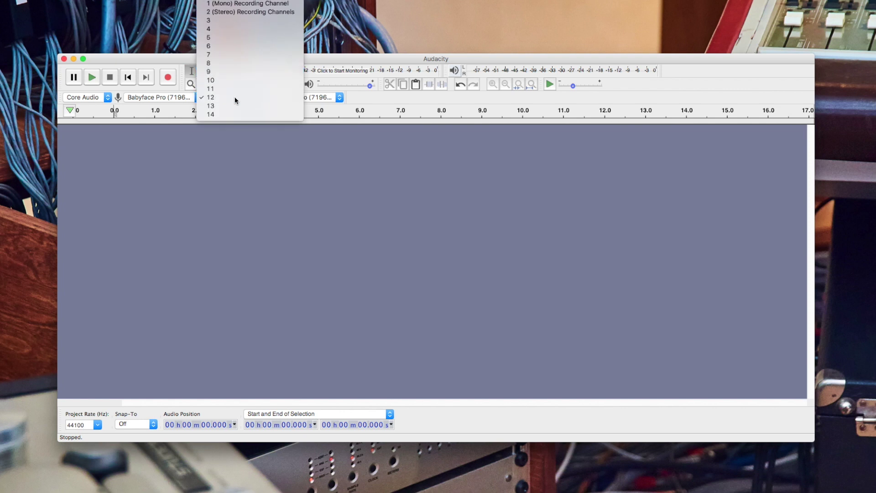
- Record about ten seconds from all 12 Babyface Pro inputs, then stop
left_click(167, 78)
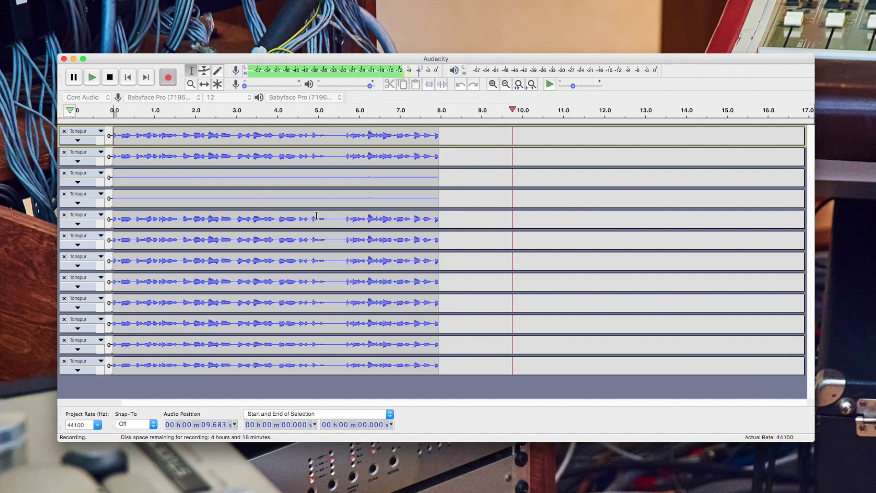
key("space")
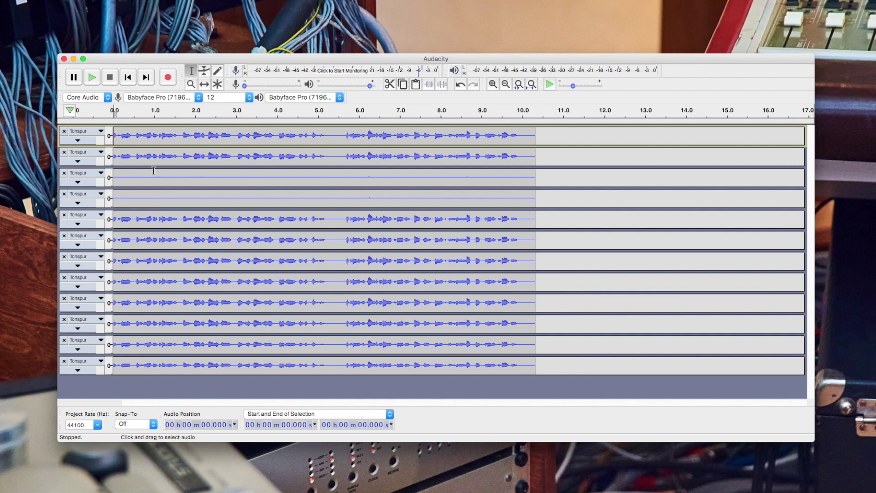
- Merge tracks 1 and 2 with Make Stereo Track, then apply Split Stereo to Mono
scroll(109, 138, "up", 2)
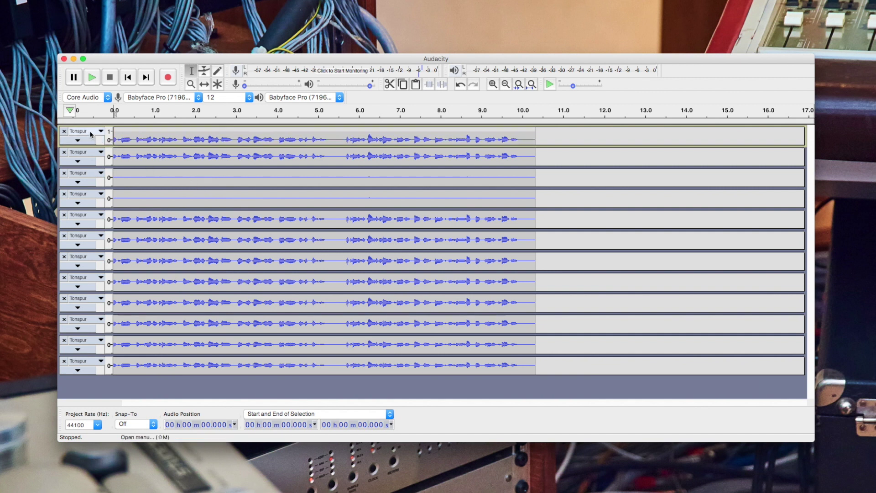
left_click(101, 131)
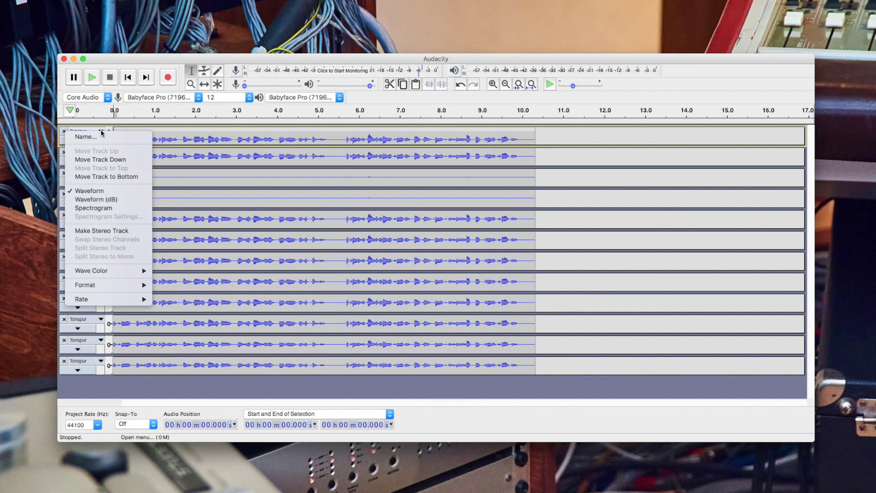
left_click(109, 230)
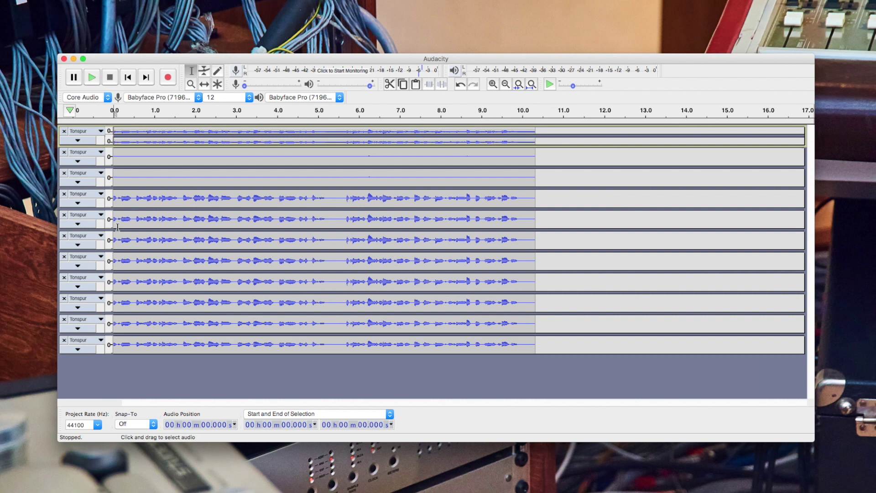
left_click(86, 131)
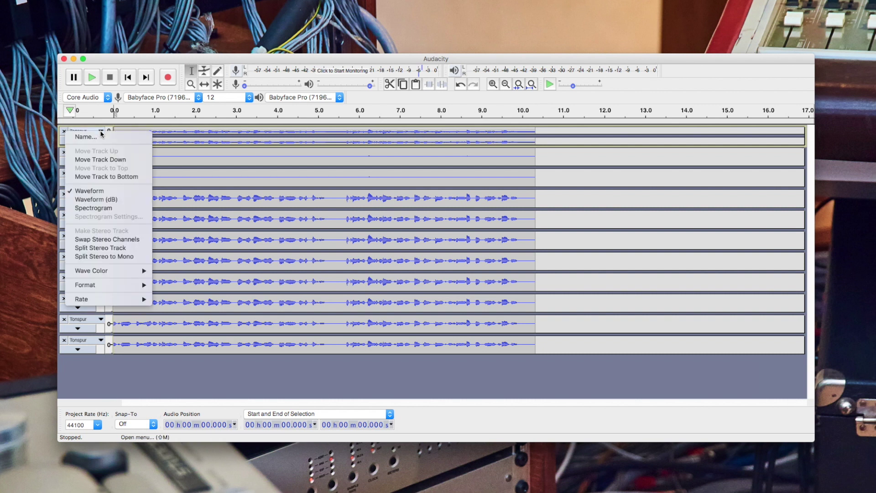
left_click(110, 256)
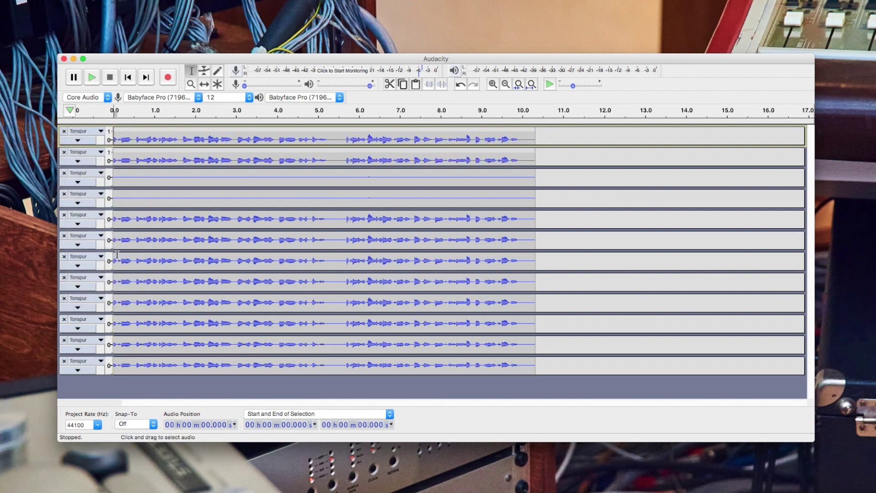